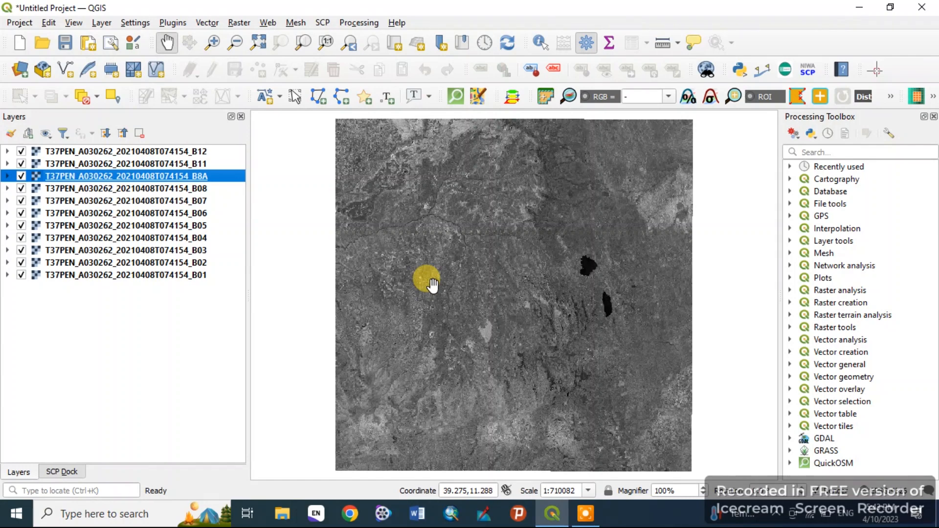
left_click(134, 319)
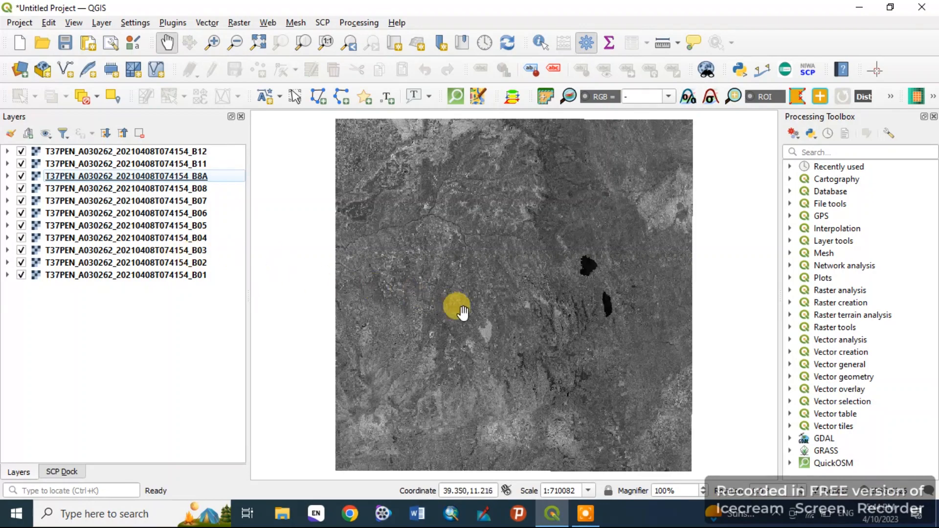
scroll(457, 308, "down", 2)
scroll(464, 313, "up", 2)
scroll(464, 313, "up", 1)
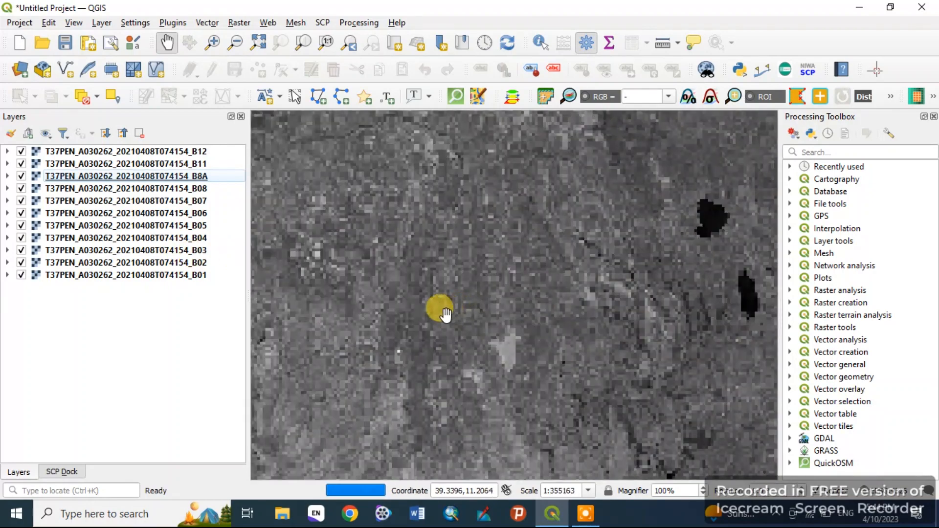
scroll(445, 315, "down", 1)
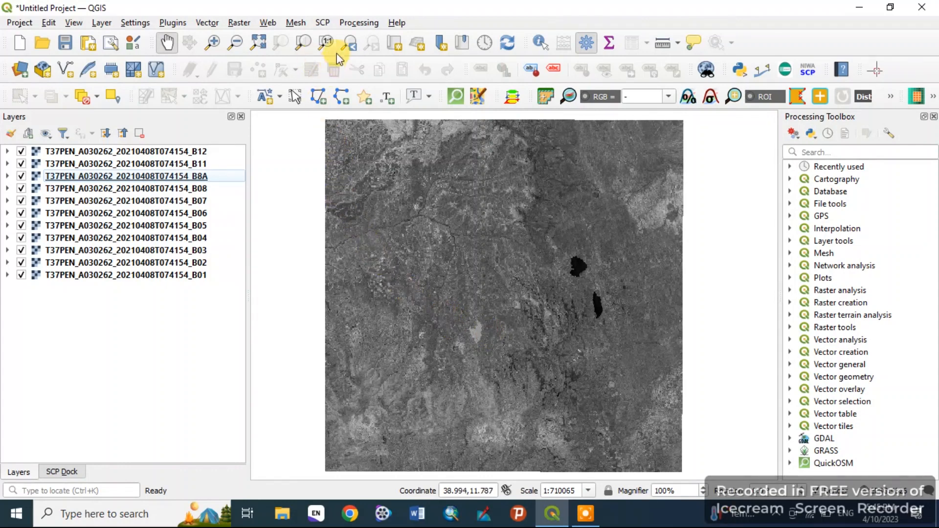
- Open the Semi-Automatic Classification Plugin's preprocessing tool for clipping multiple rasters
left_click(320, 23)
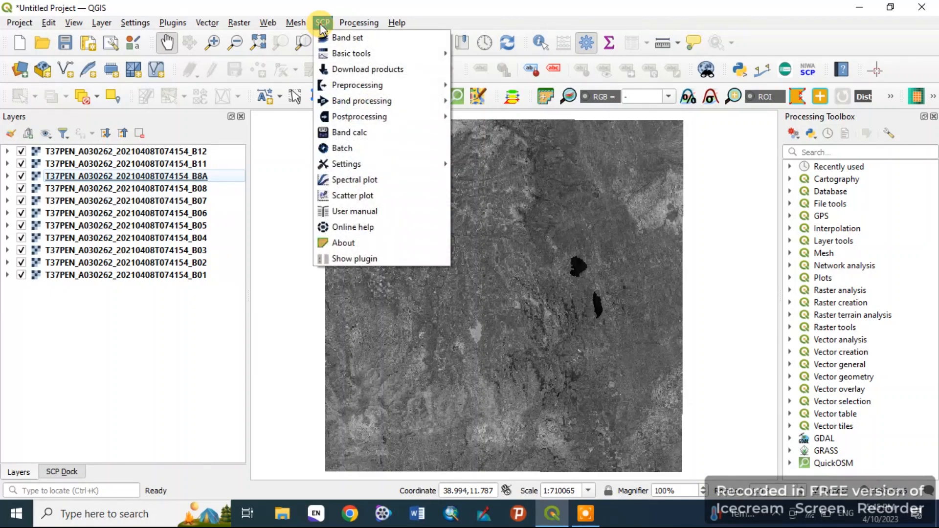
mouse_move(339, 83)
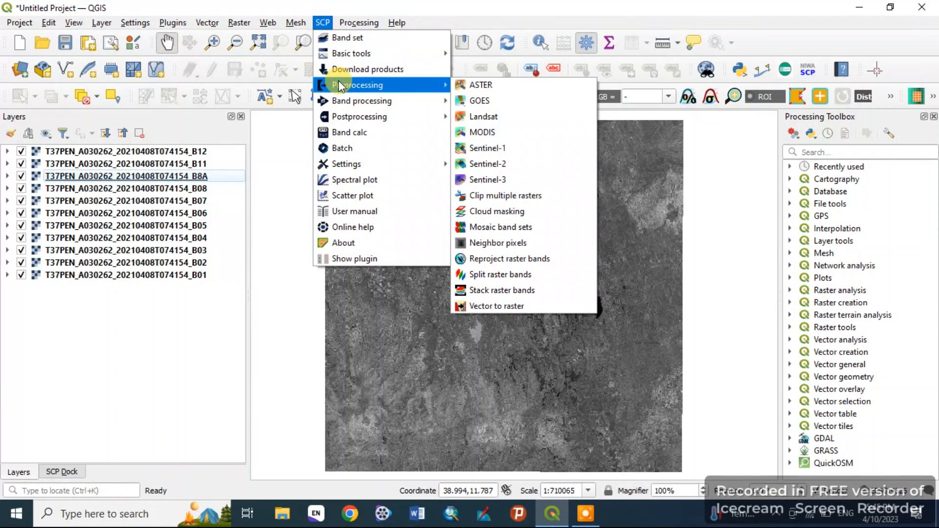
left_click(515, 195)
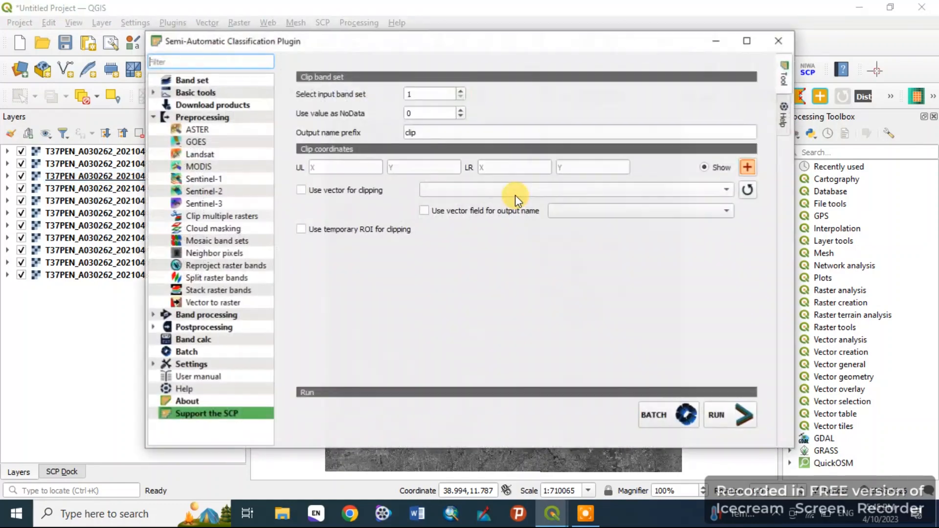
double_click(321, 43)
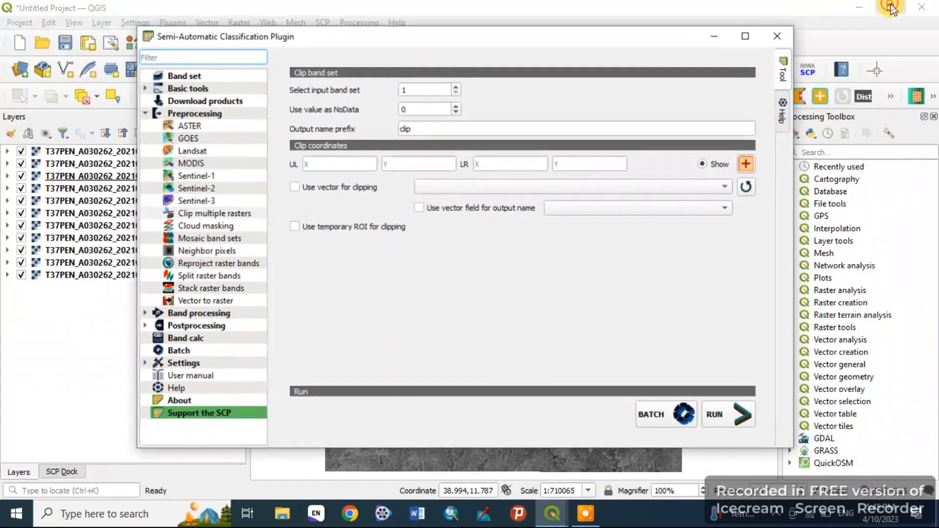
left_click(890, 7)
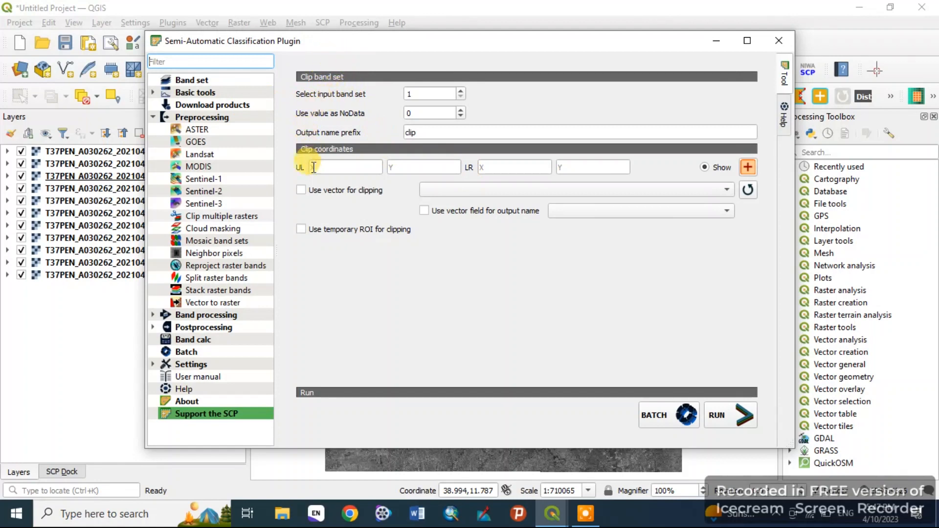
- Refresh the single band list in the band set definition and add all loaded T37PEN bands to Band set 1
left_click(207, 81)
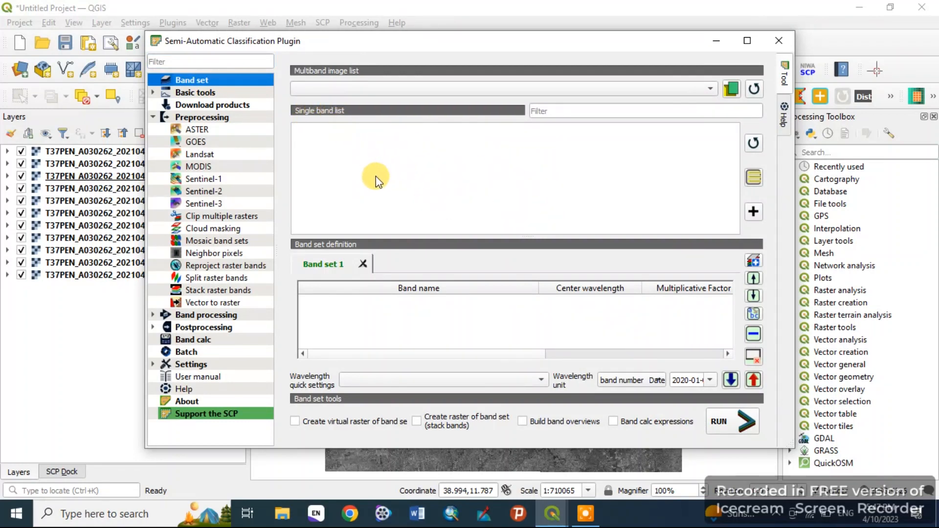
left_click(752, 143)
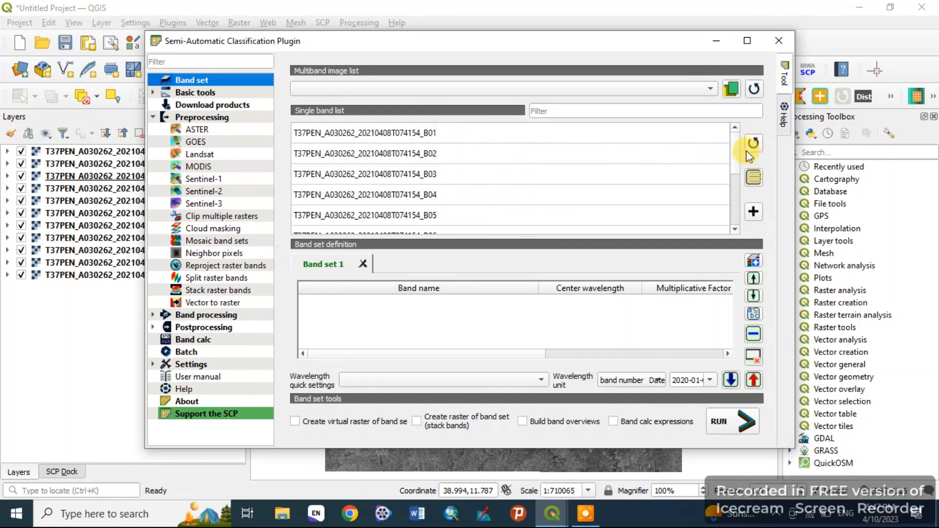
mouse_move(736, 143)
left_mouse_down()
mouse_move(734, 210)
mouse_move(730, 147)
left_mouse_up()
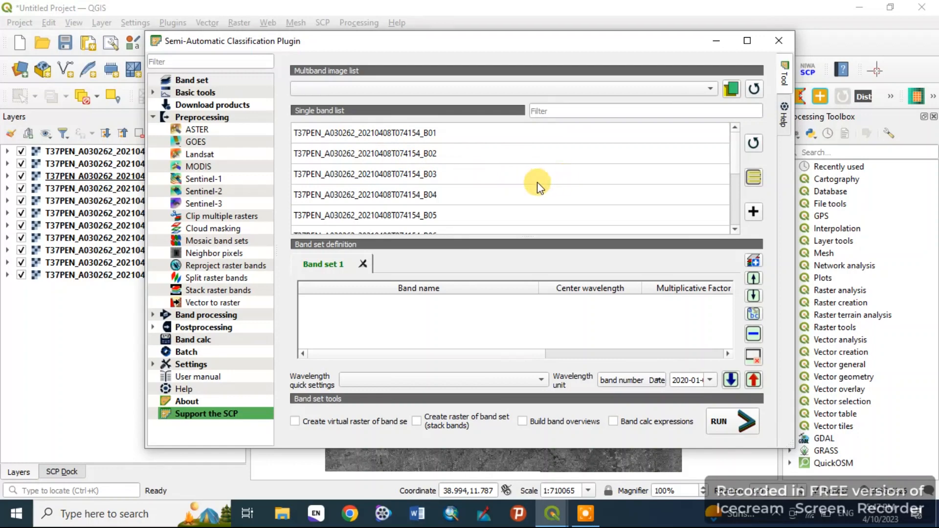
left_click(753, 177)
left_click(753, 177)
left_click(752, 177)
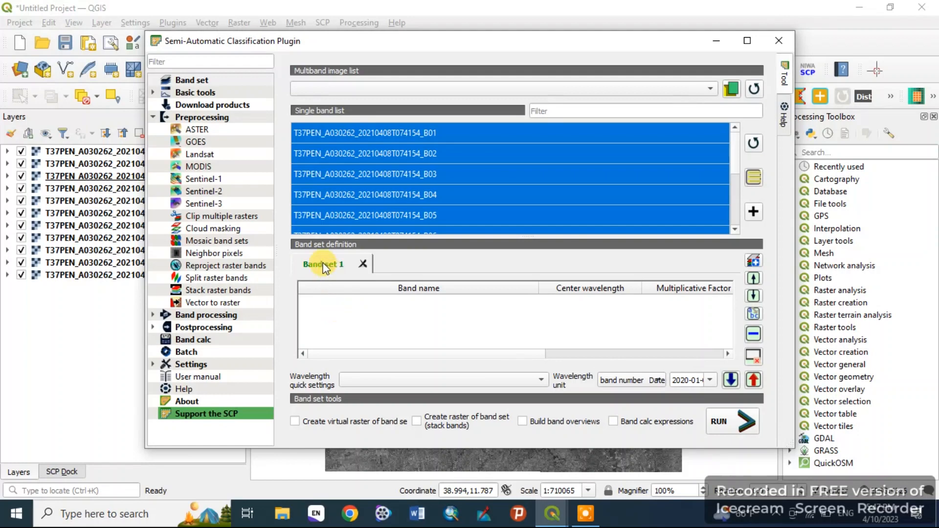
left_click(749, 209)
- Apply the Sentinel-2 wavelength quick settings (bands 1, 2, 3, 4, 5, 6, 7, 8, 8A, 9, 10, 11, 12) to Band set 1
scroll(459, 320, "down", 1)
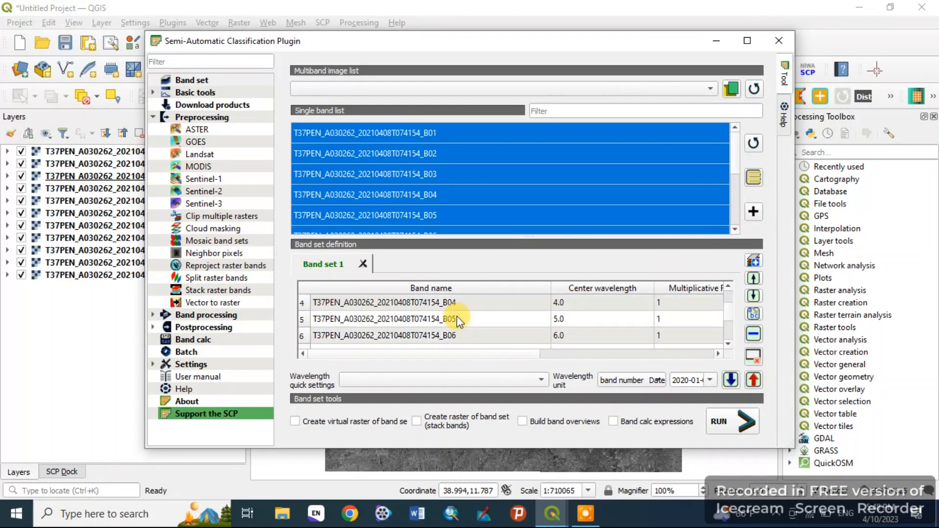
scroll(455, 320, "down", 1)
scroll(398, 321, "up", 2)
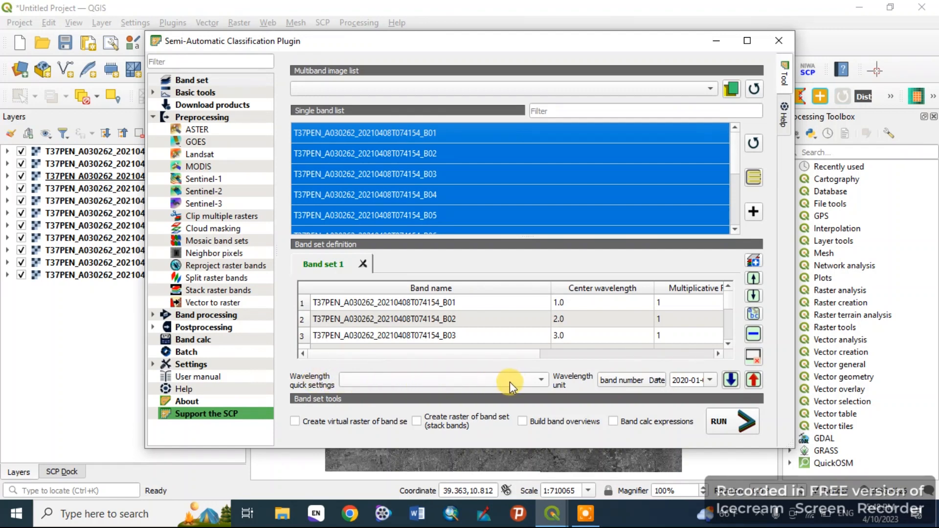
left_click(539, 381)
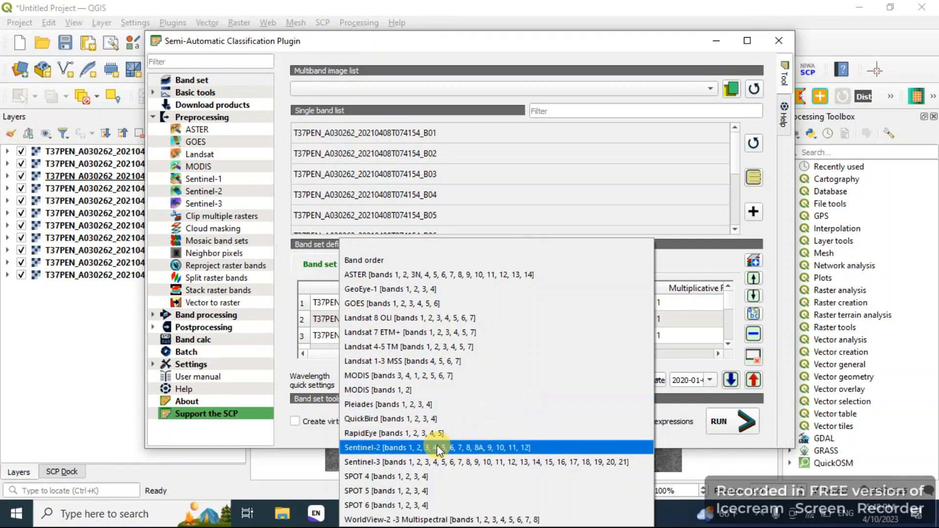
left_click(422, 447)
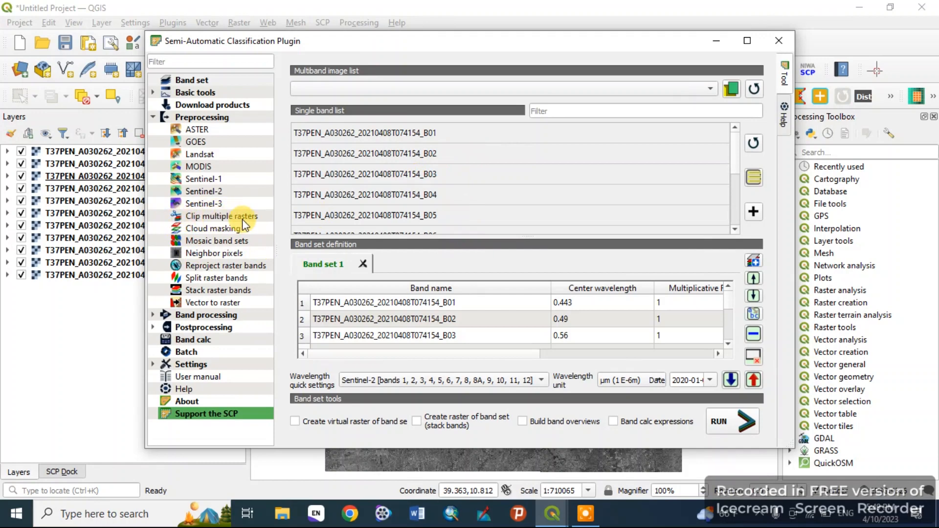
- Define the Clip multiple rasters extent on the map around the two dark lakes, from about 39.635, 11.389 to 39.829, 11.175
left_click(228, 217)
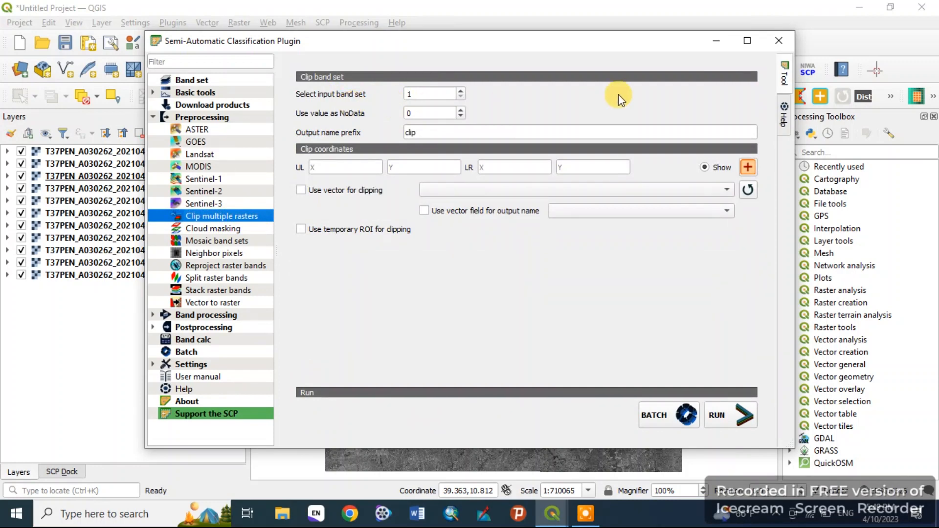
left_click_drag(631, 42, 609, 45)
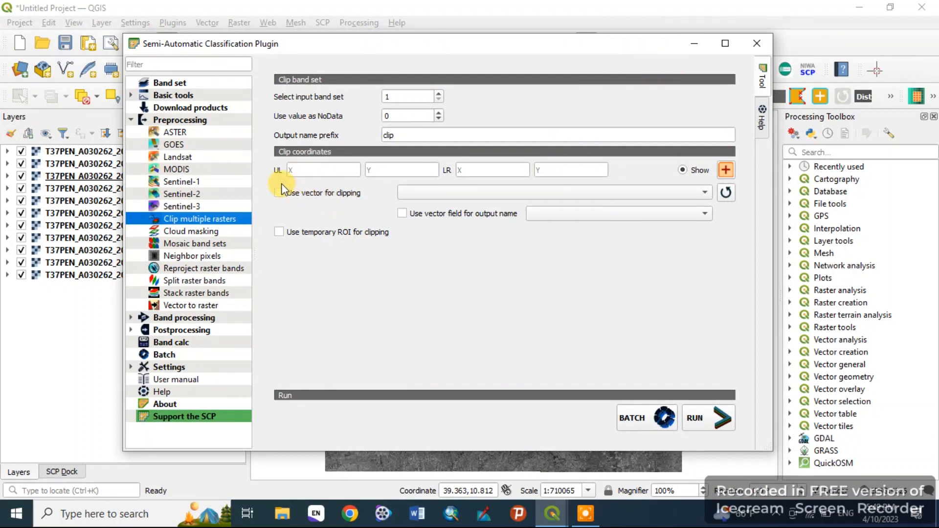
left_click(726, 170)
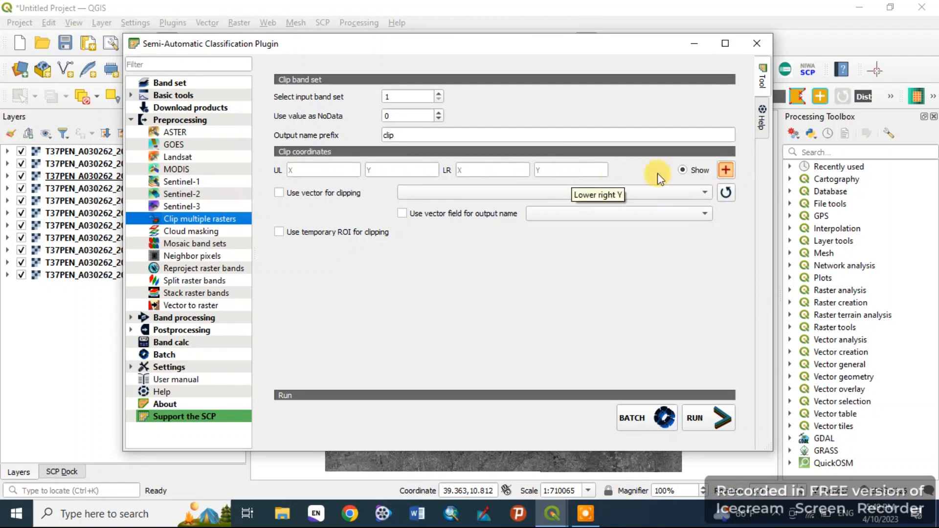
left_click(724, 170)
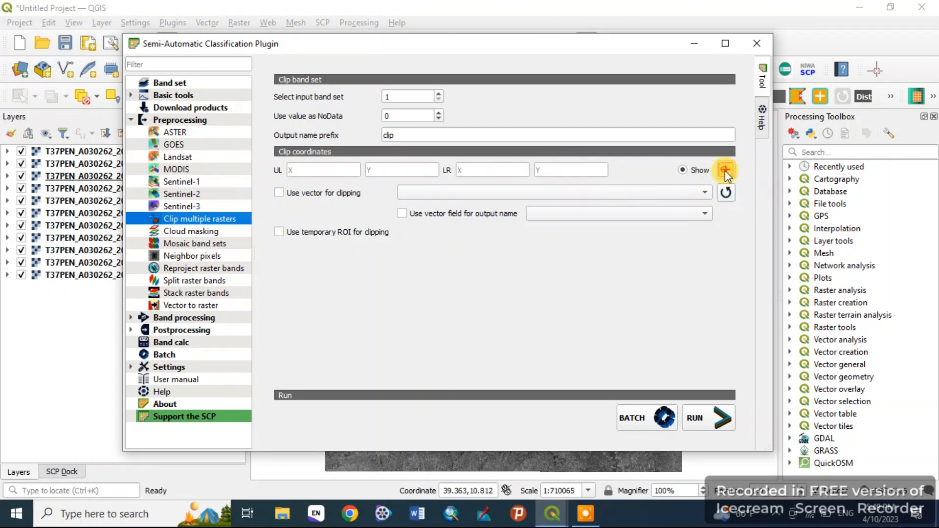
left_click(694, 44)
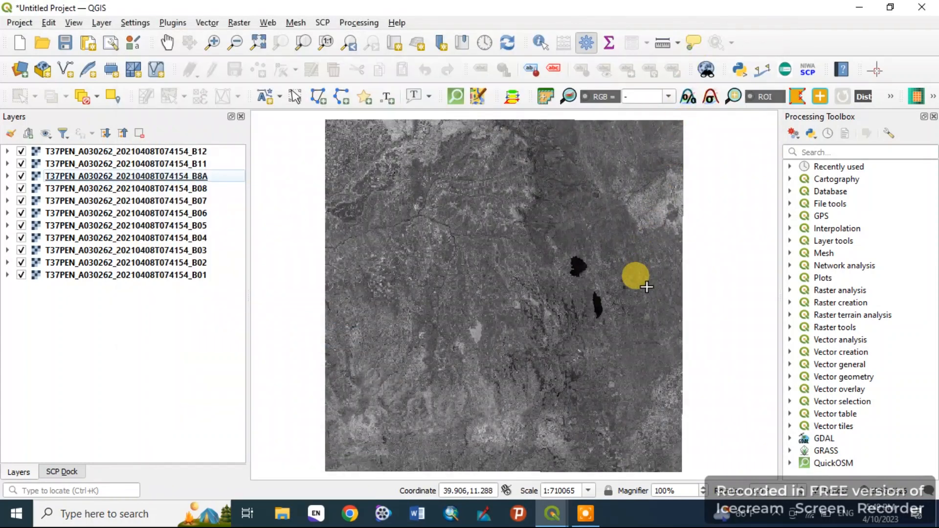
mouse_move(562, 519)
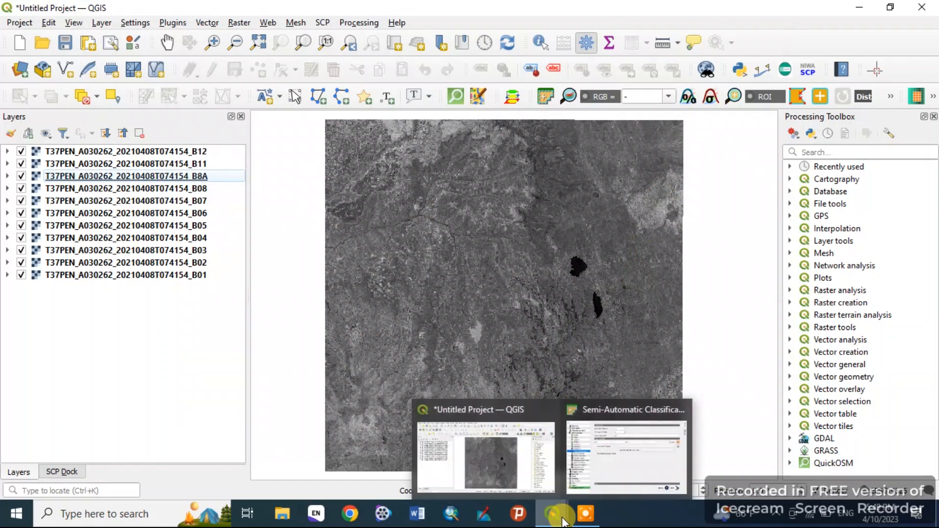
left_click(594, 457)
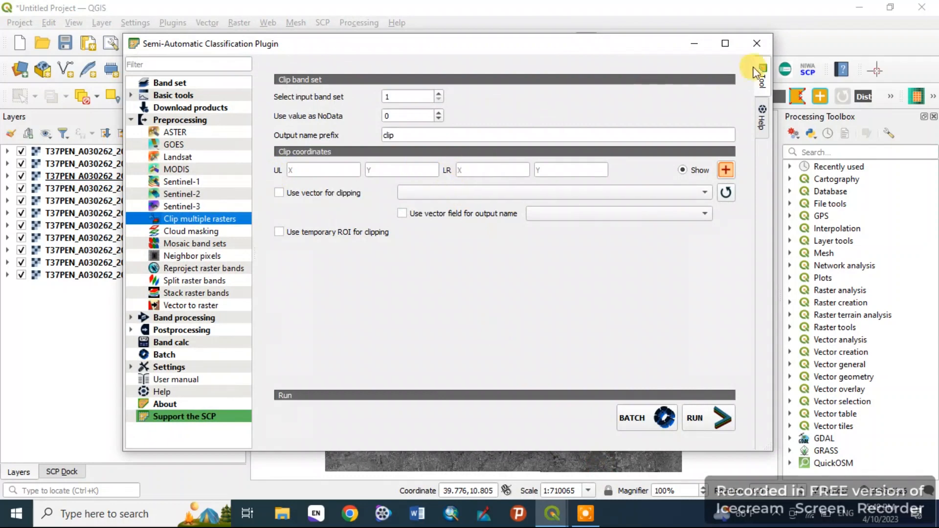
left_click(694, 43)
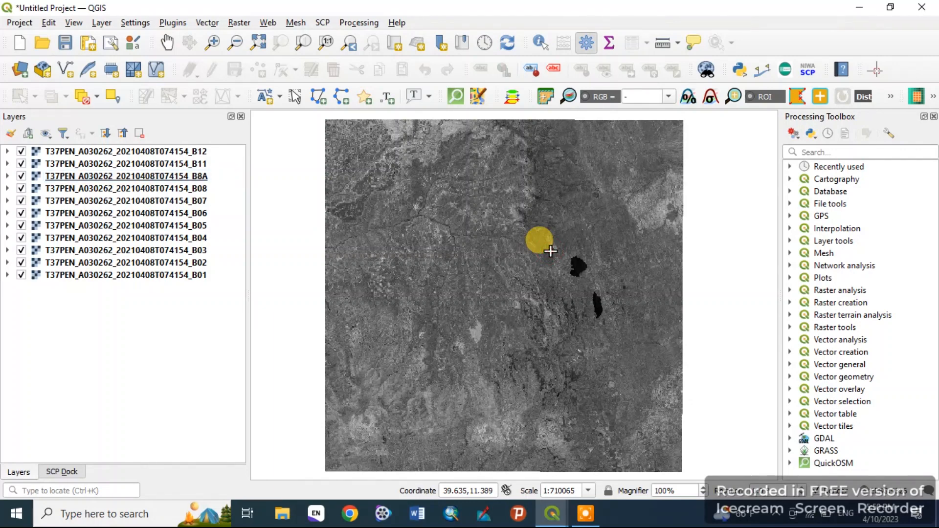
left_click(618, 326)
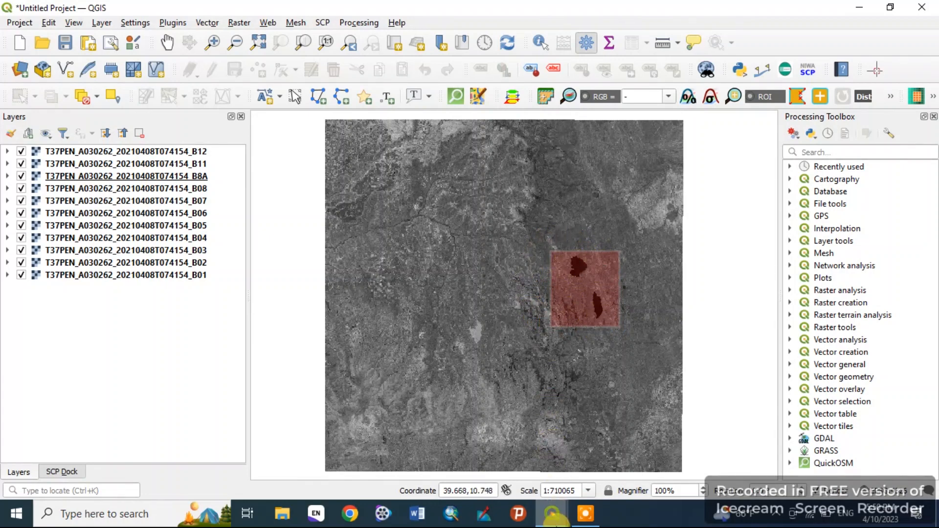
mouse_move(552, 513)
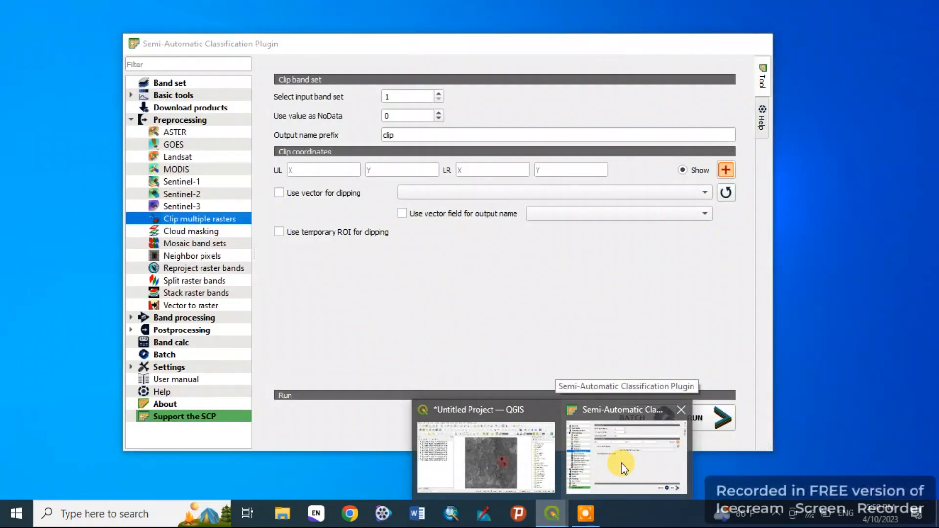
left_click(624, 467)
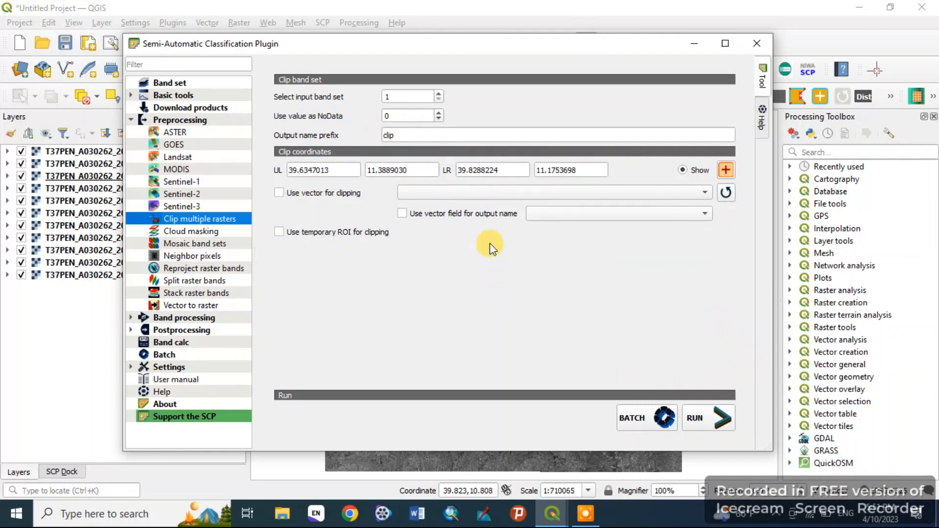
- Run the multi-raster clip and create an output folder named Clip2 inside the Sentinel 2 folder on Local Disk (D:)
left_click(704, 426)
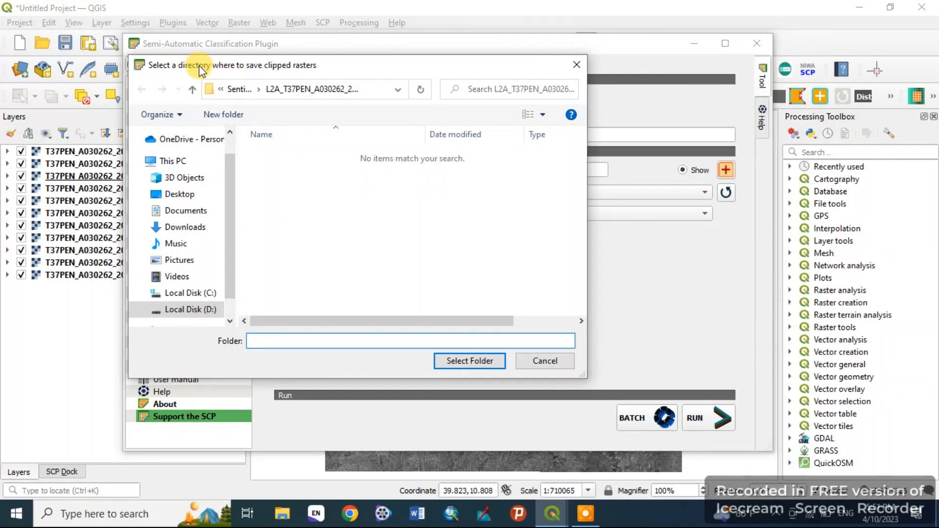
left_click(192, 89)
scroll(329, 245, "down", 2)
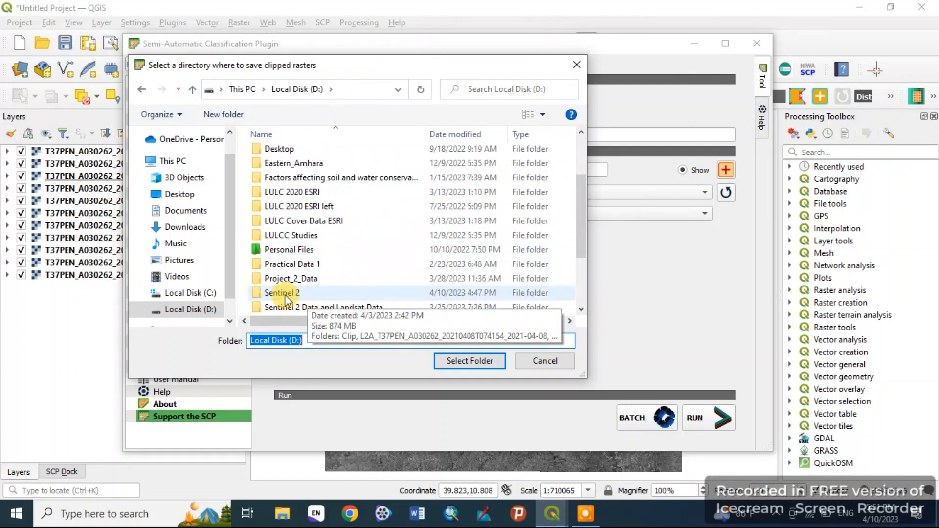
double_click(285, 293)
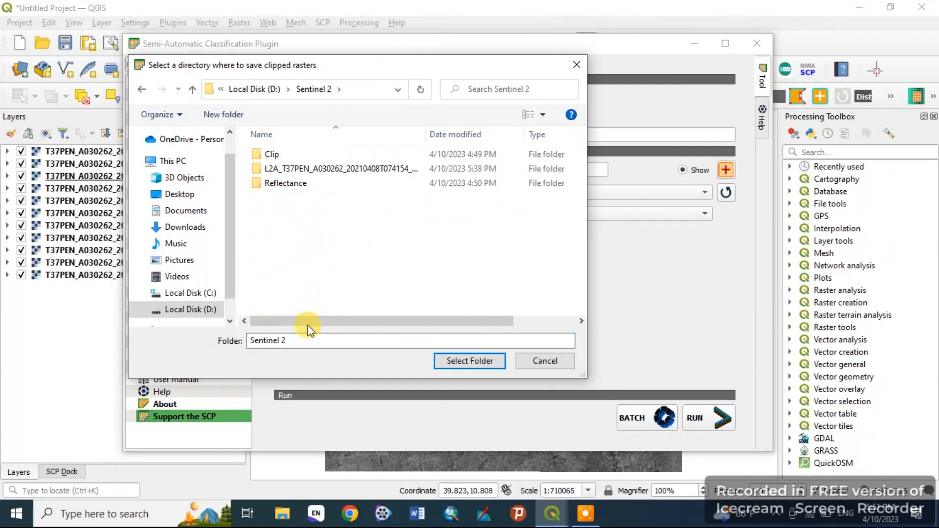
left_click(228, 109)
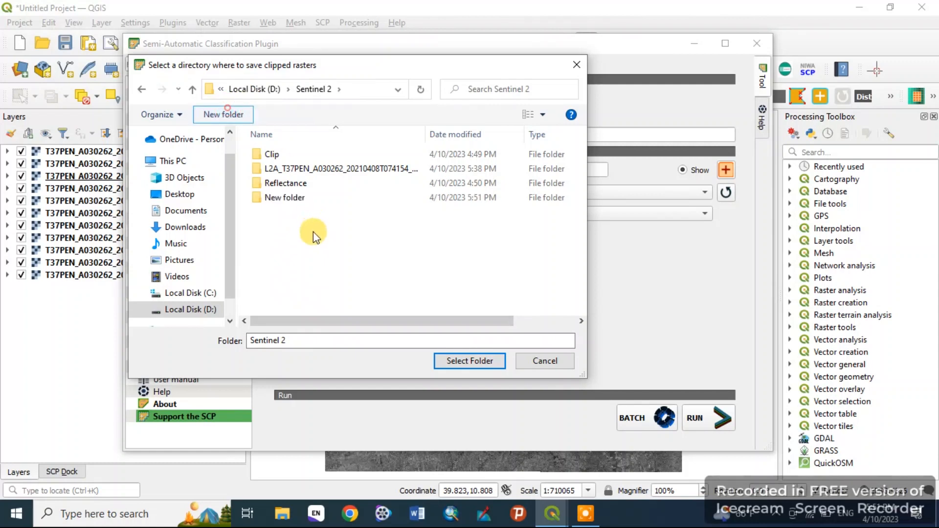
type("Clip")
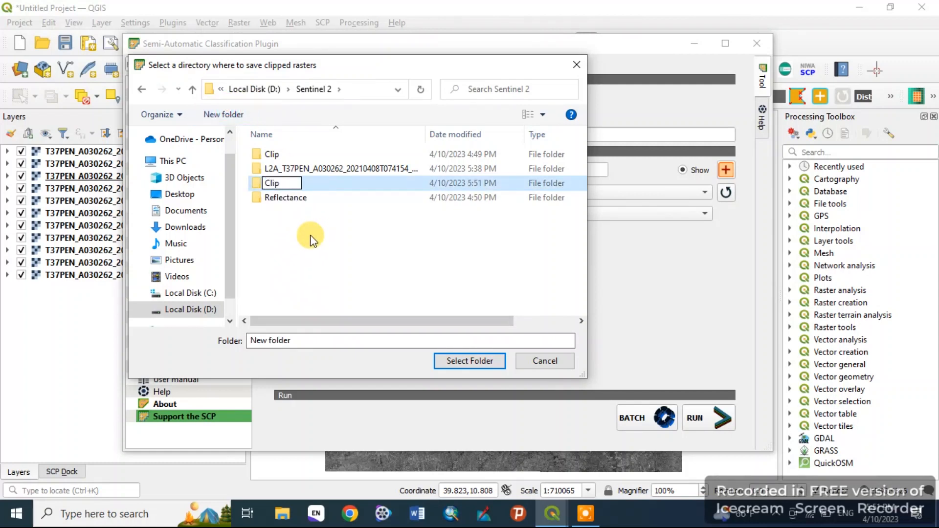
type("2")
key("Return")
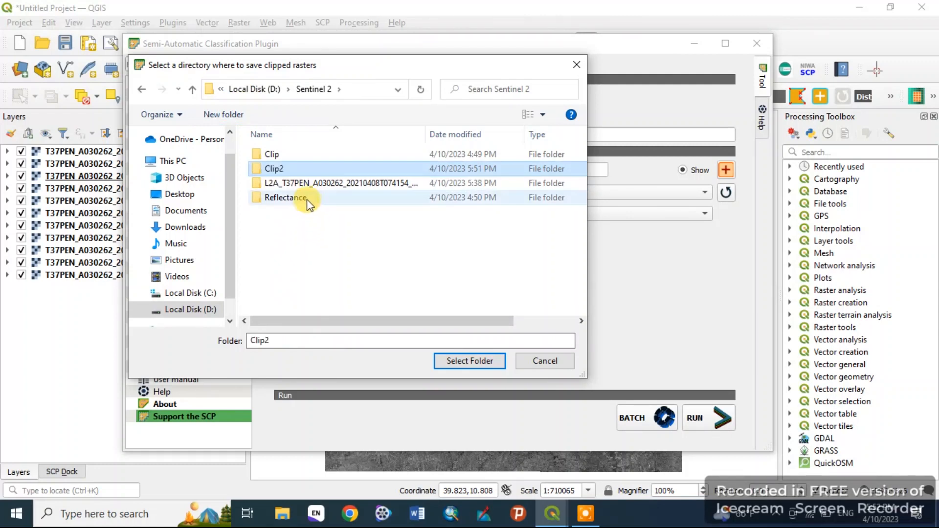
- Choose the Clip2 folder as the output directory for the clipped rasters and minimize the plugin window
left_click(340, 287)
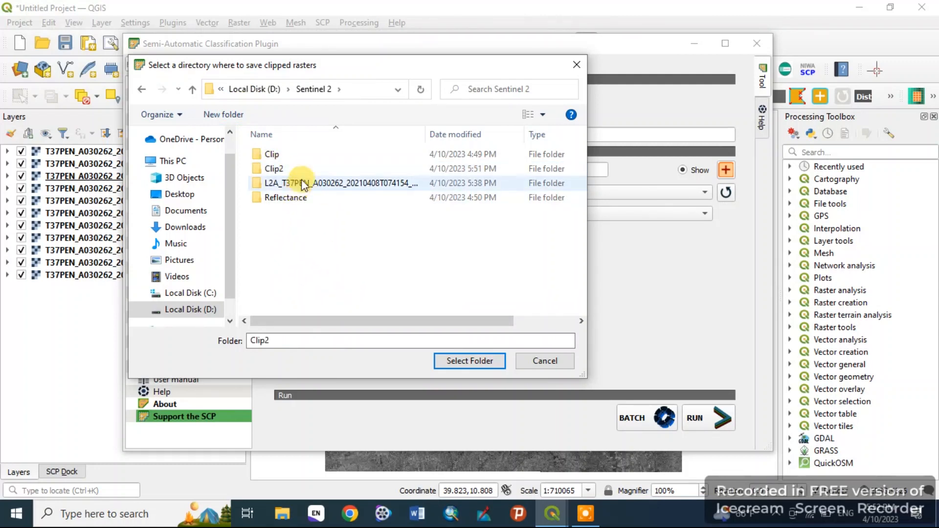
left_click(312, 167)
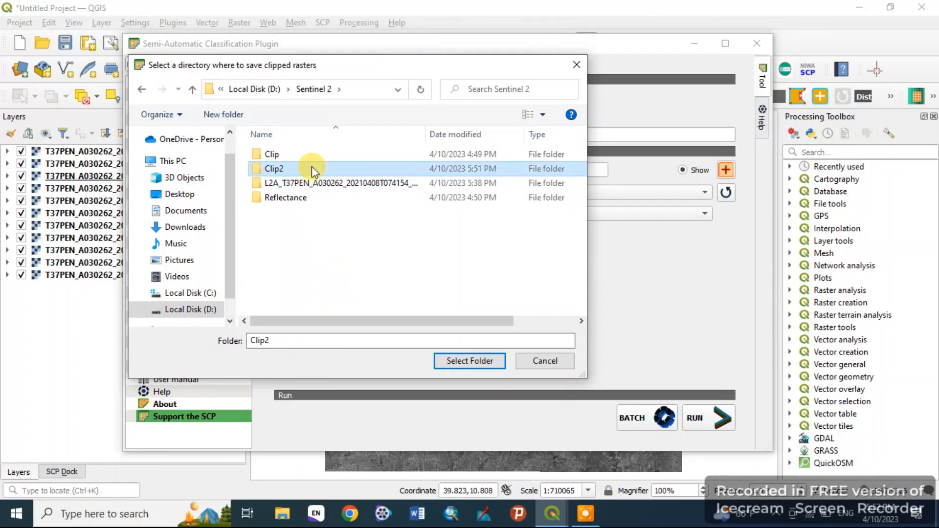
left_click(466, 362)
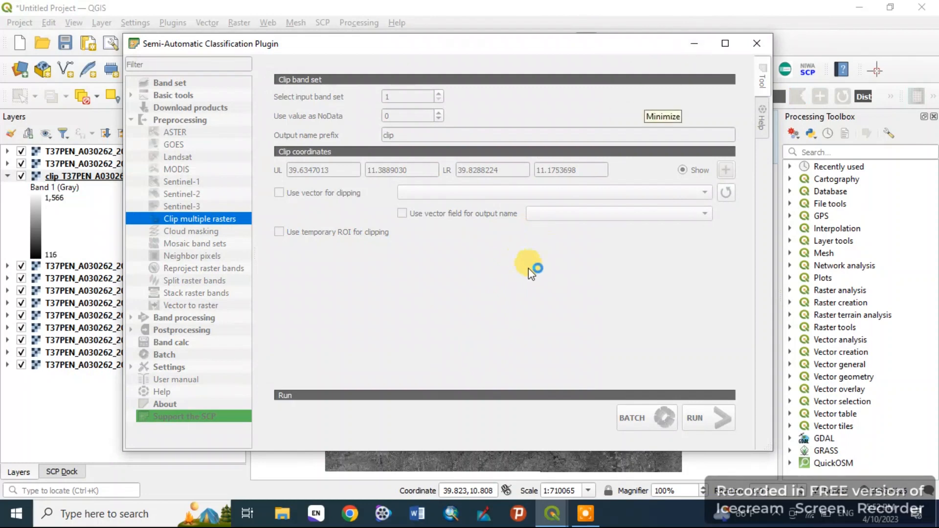
left_click(693, 45)
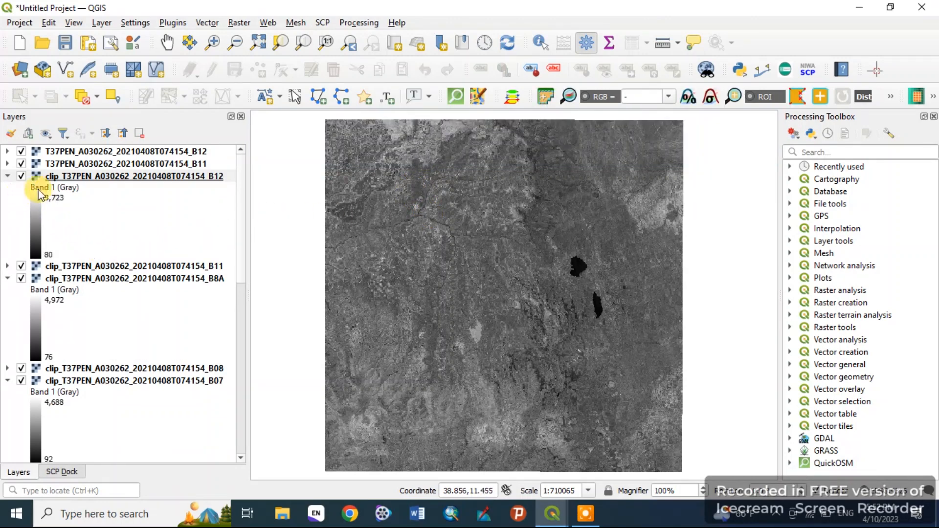
- Collapse all layer legends and remove the unclipped T37PEN B12 and B11 layers from the project
left_click(124, 134)
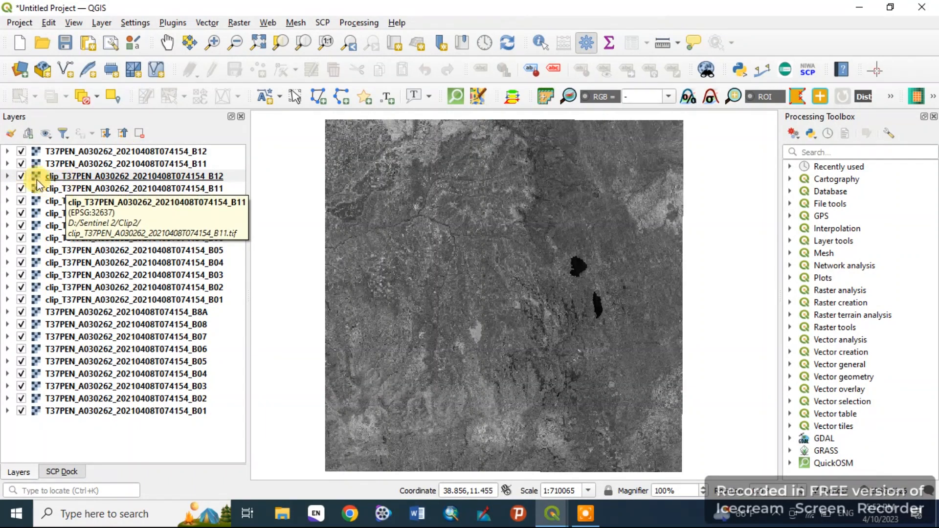
left_click(73, 152)
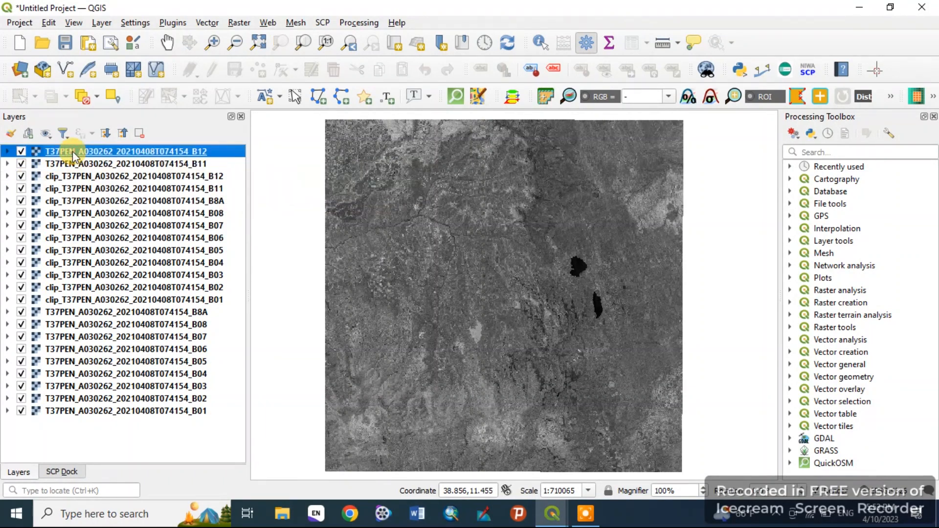
right_click(73, 151)
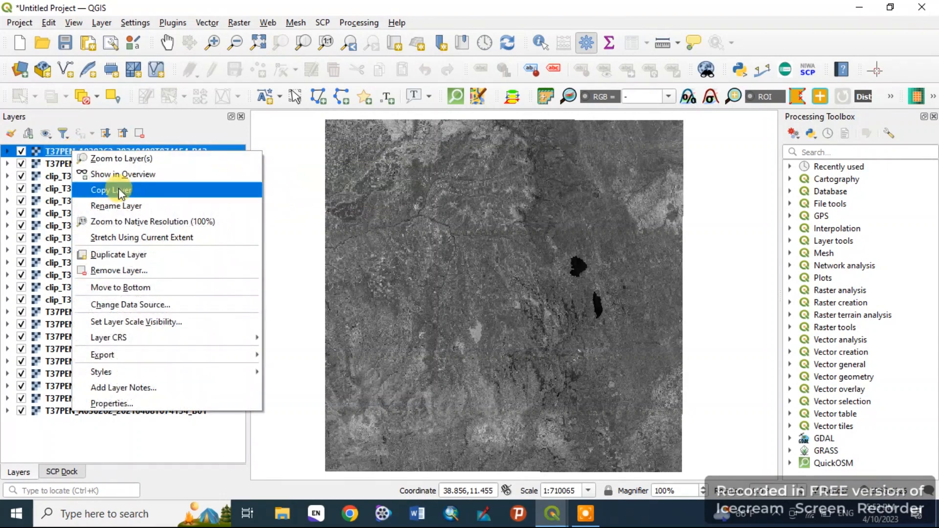
left_click(108, 270)
left_click(444, 270)
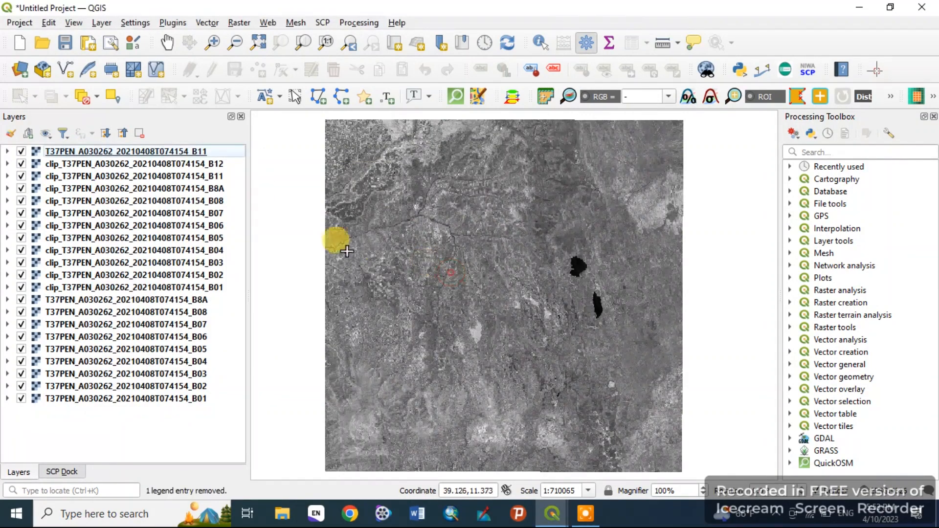
right_click(139, 156)
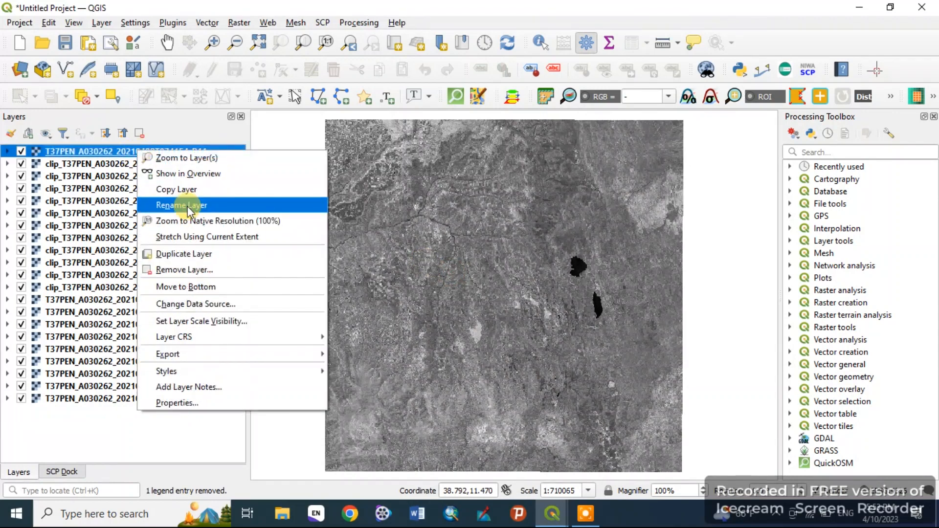
left_click(181, 270)
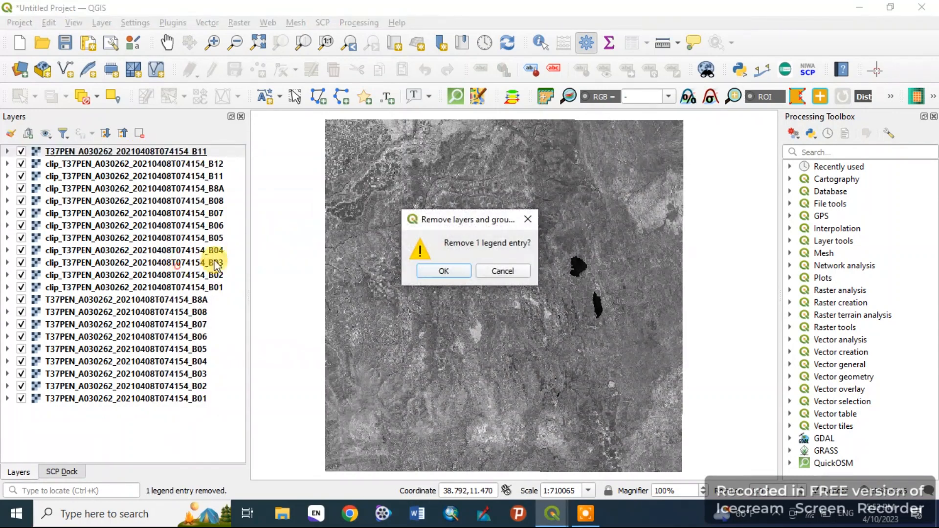
left_click(421, 270)
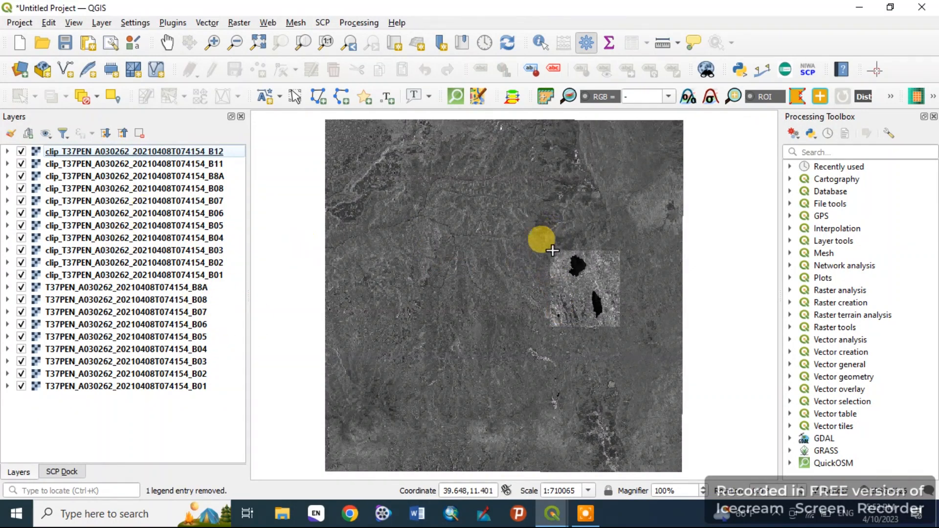
- Remove the remaining unclipped T37PEN layers, B8A through B01, together and zoom the map to the full extent of the clipped bands
left_click(133, 288)
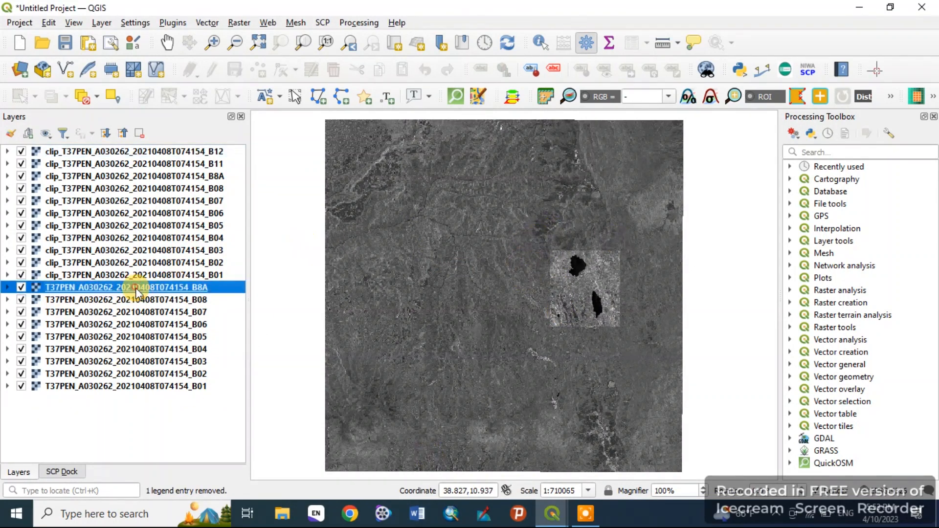
left_click(109, 386, "shift")
right_click(97, 337)
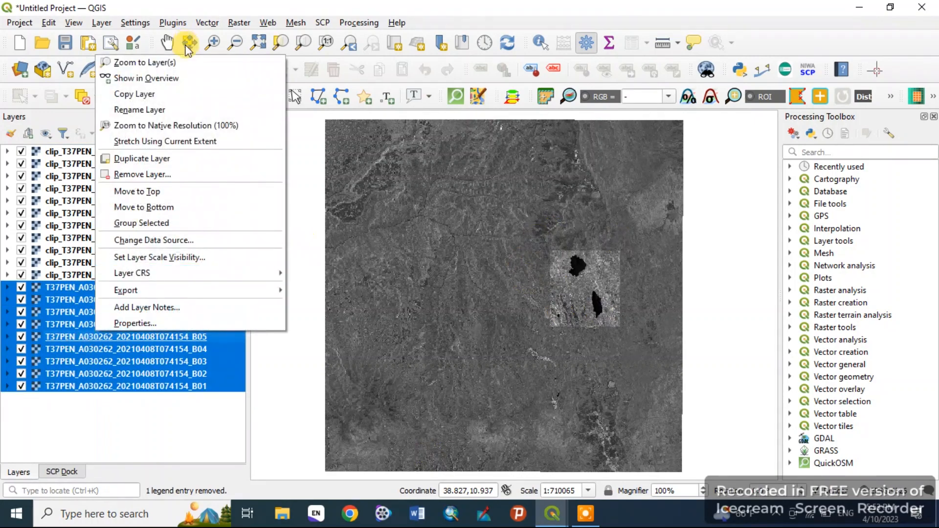
left_click(139, 174)
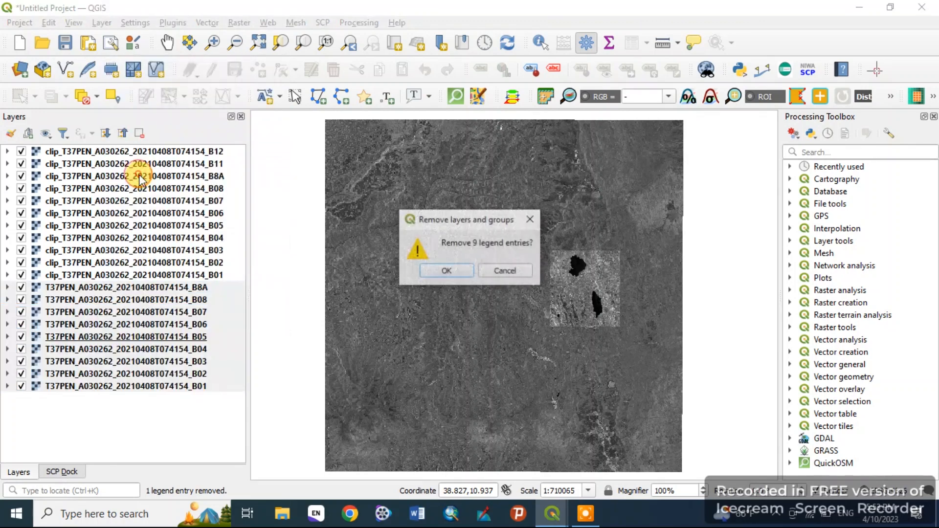
left_click(432, 270)
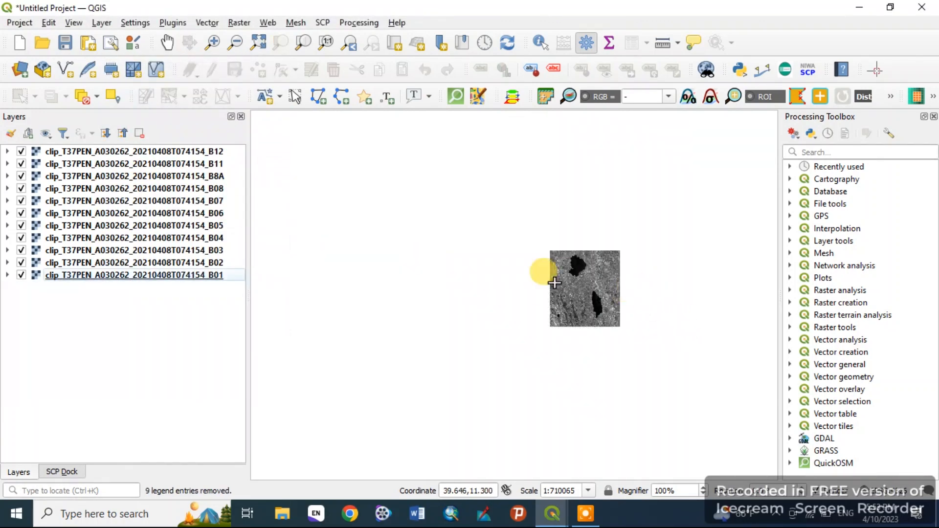
left_click(259, 42)
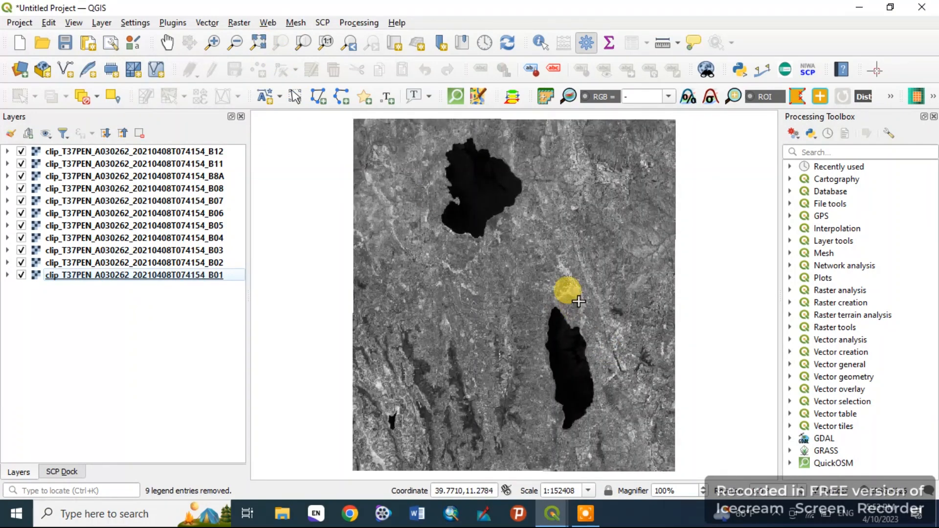